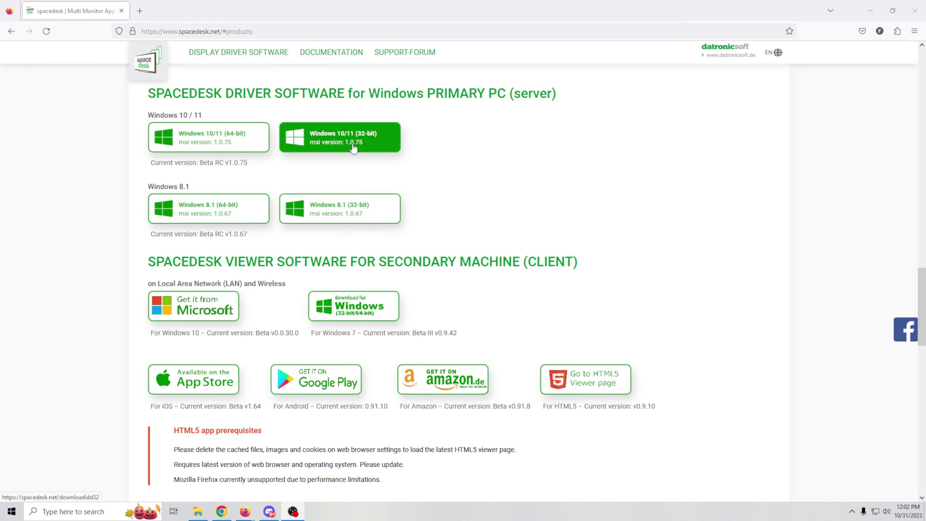
# Step: Download the spacedesk Windows 10/11 64-bit driver msi, then minimise Firefox and open File Explorer
pyautogui.click(224, 148)
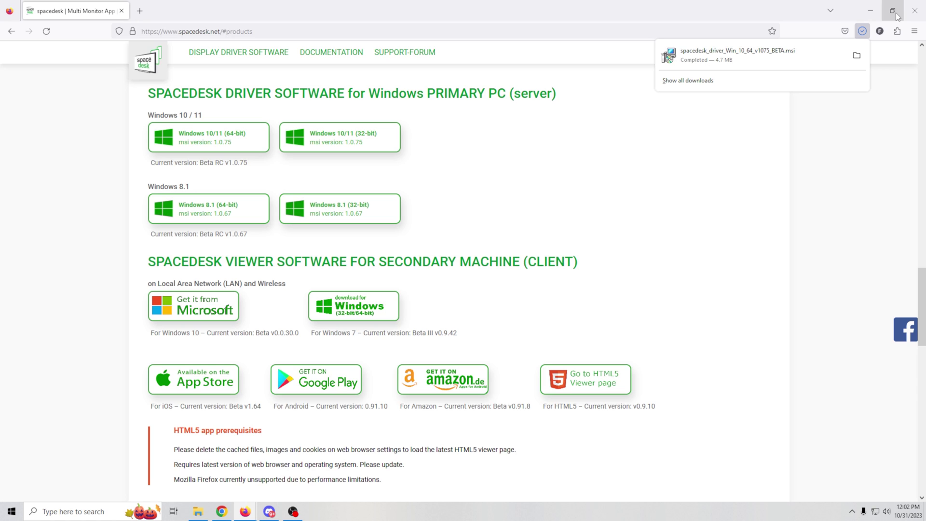
pyautogui.click(870, 10)
pyautogui.click(197, 511)
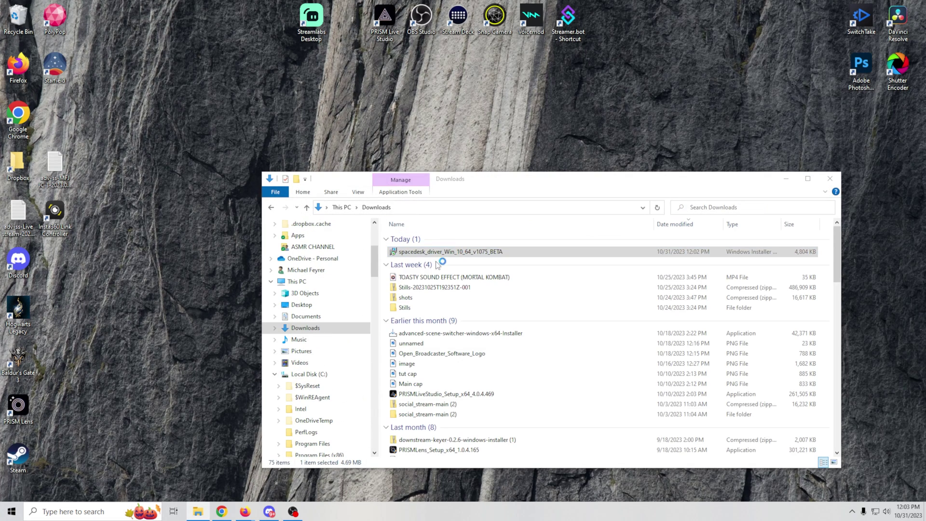
# Step: Install the spacedesk driver with the default folder and firewall exception, then open its Driver Console from the tray
pyautogui.click(359, 308)
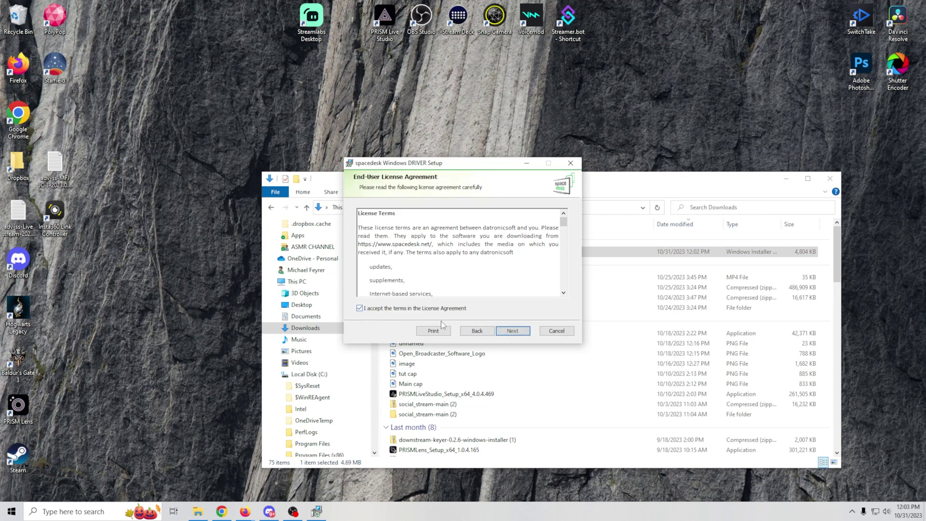
pyautogui.click(511, 332)
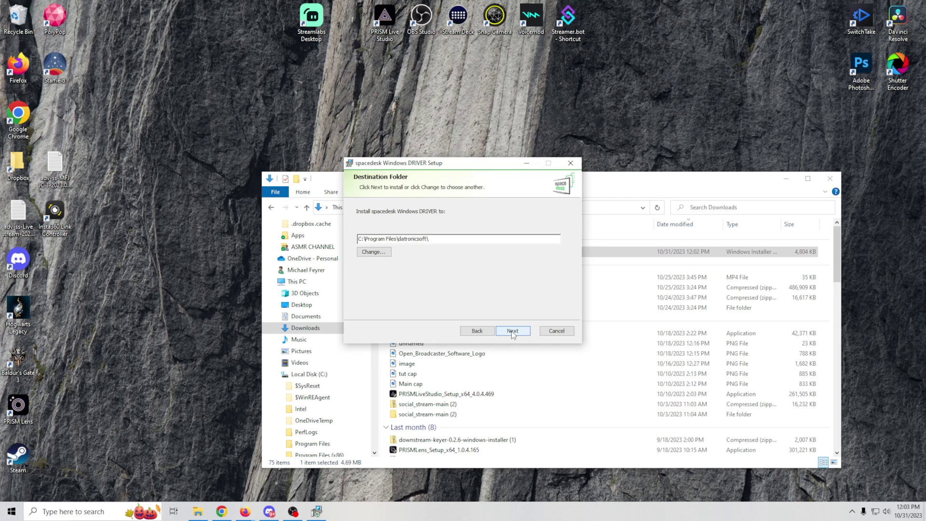
pyautogui.click(513, 332)
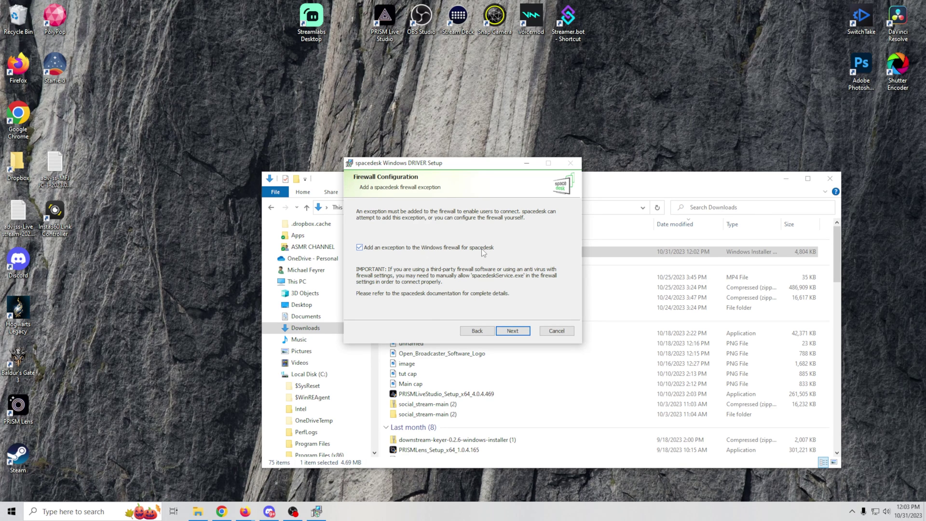
pyautogui.click(512, 331)
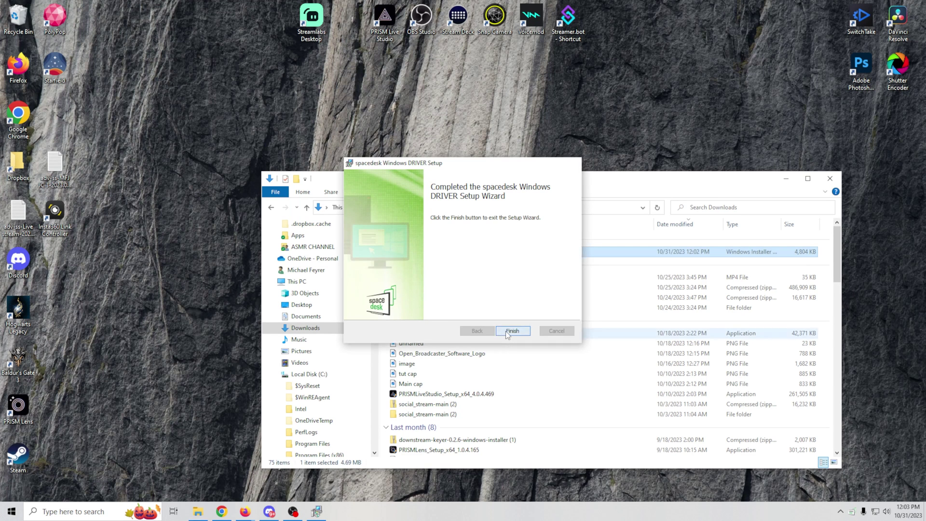
pyautogui.click(505, 330)
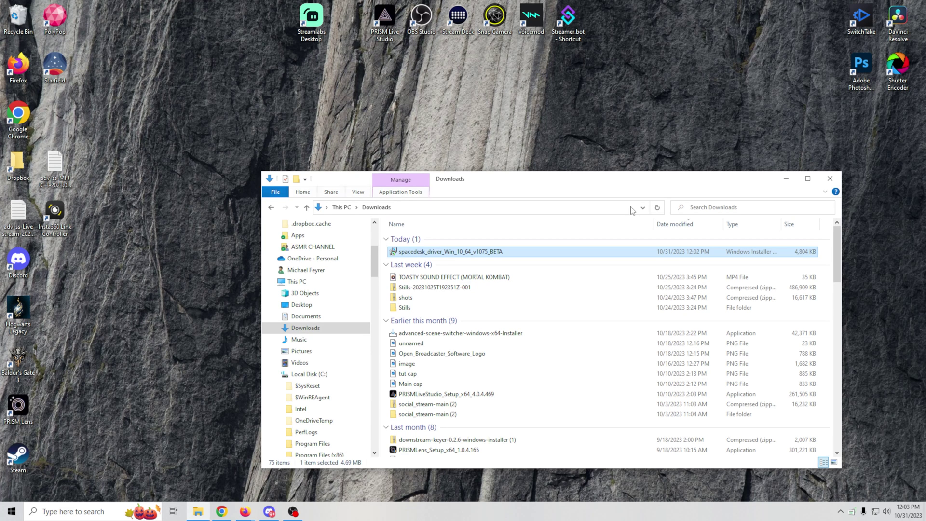
pyautogui.click(840, 511)
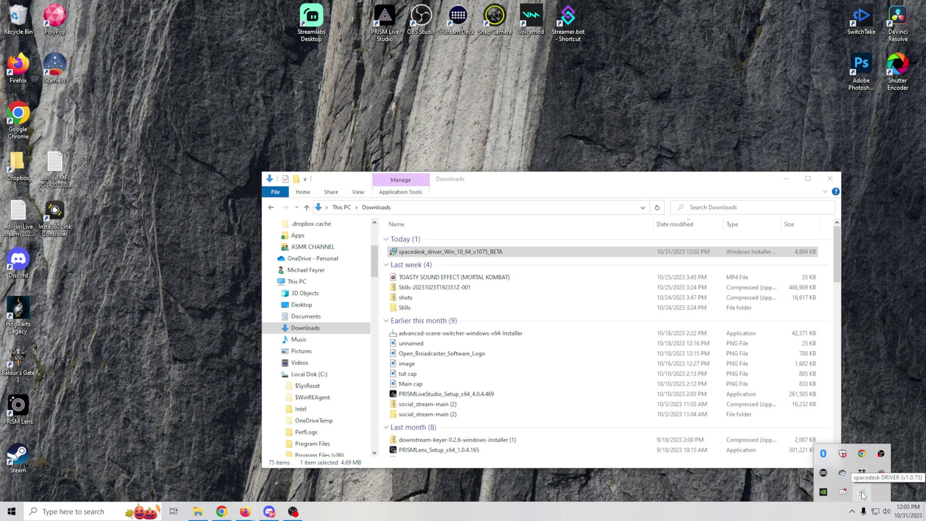
pyautogui.click(862, 495)
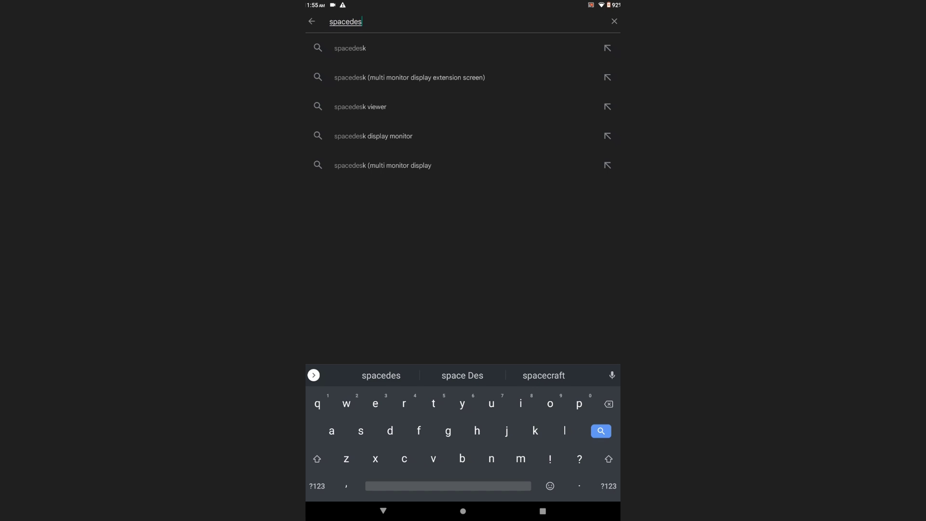
# Step: Search the Play Store for spacedesk and install the 'spacedesk - display monitor' app
pyautogui.click(350, 48)
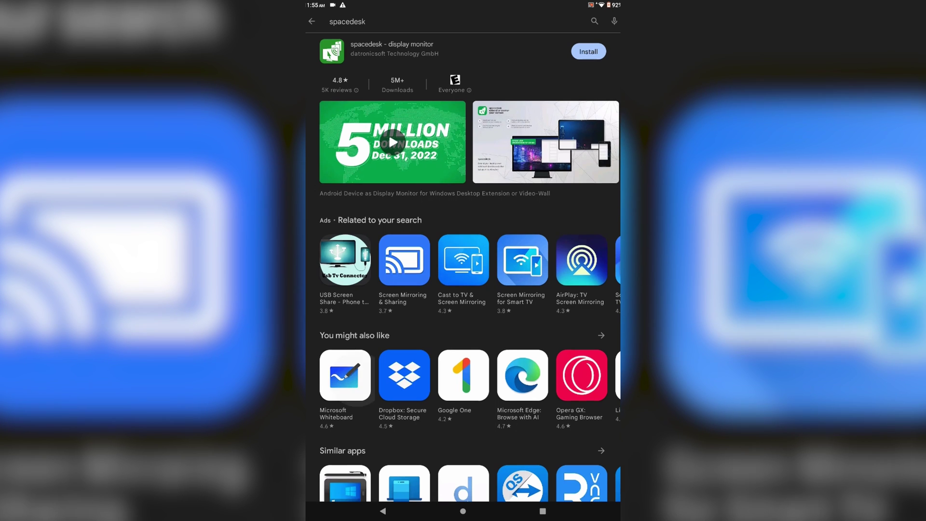
pyautogui.scroll(-2, 463, 265)
pyautogui.scroll(-1, 463, 266)
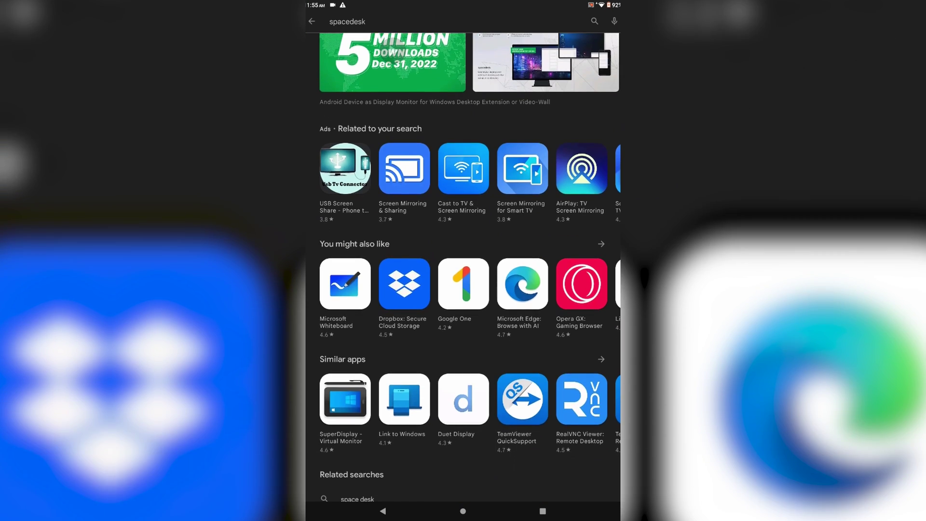
pyautogui.scroll(-3, 462, 265)
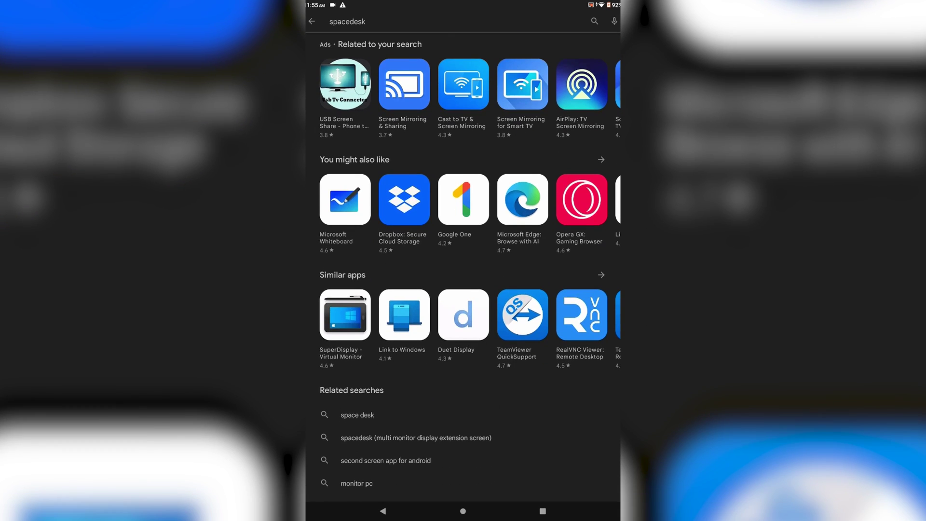
pyautogui.scroll(10, 463, 265)
pyautogui.click(587, 51)
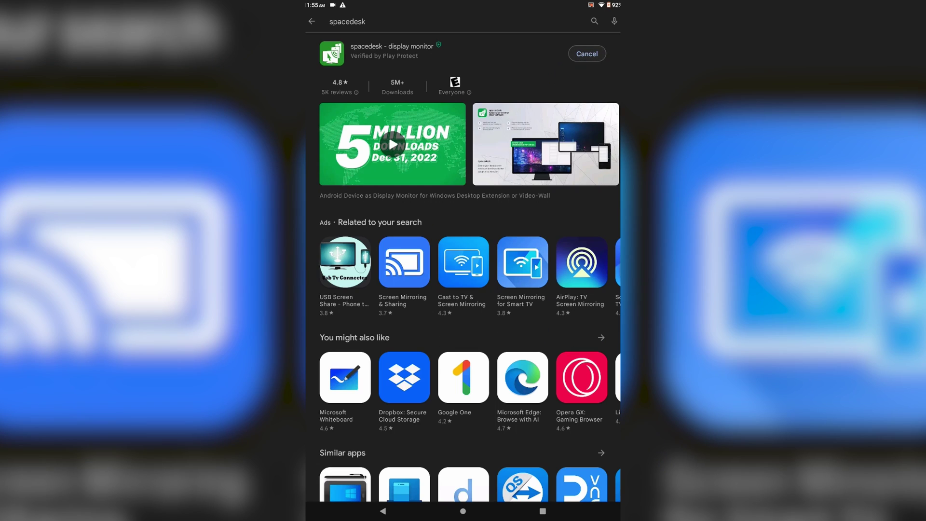
pyautogui.scroll(-3, 463, 265)
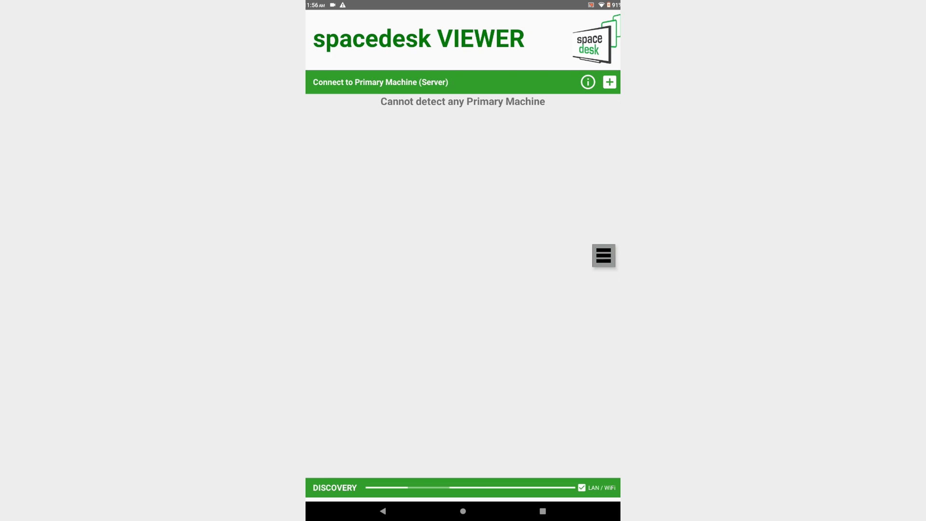
# Step: Bring up the tablet's recent apps list while the viewer discovers the Windows PC
pyautogui.click(542, 510)
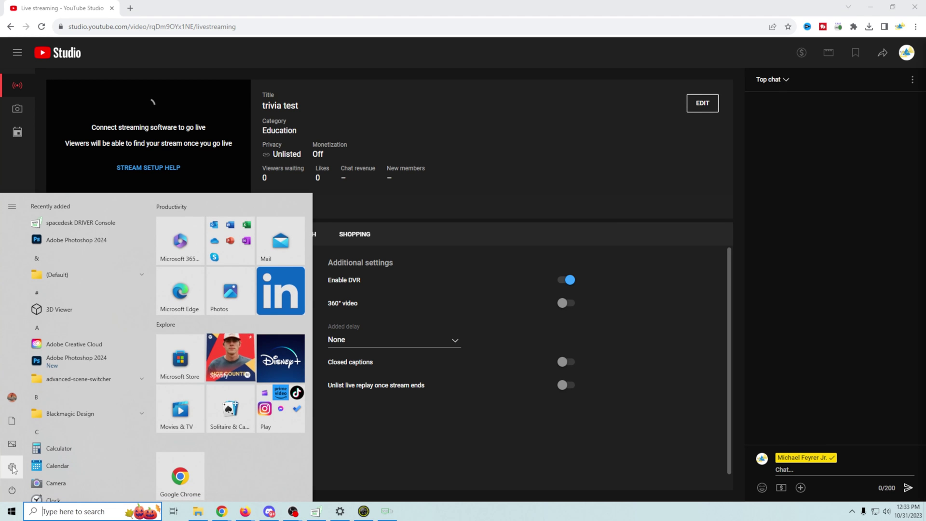
# Step: Open Windows display settings and select display 4, the tablet screen
pyautogui.click(12, 468)
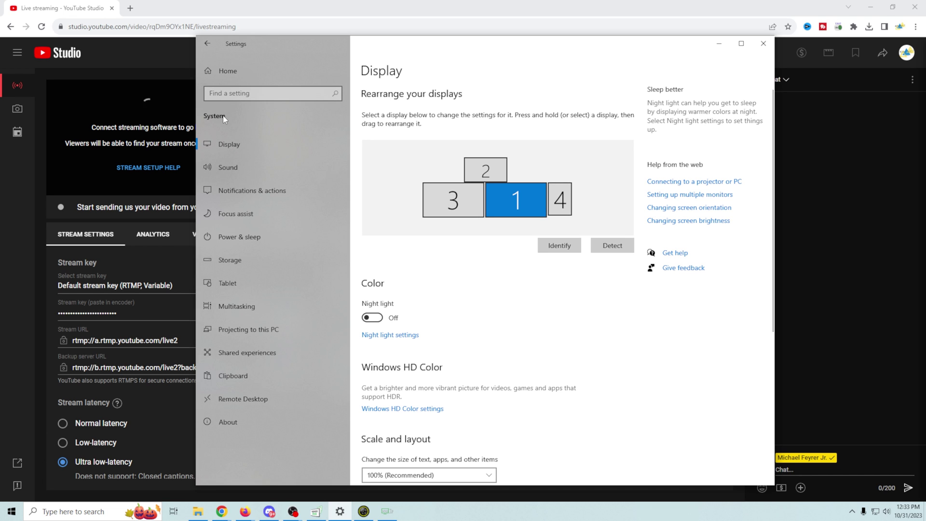
pyautogui.click(206, 44)
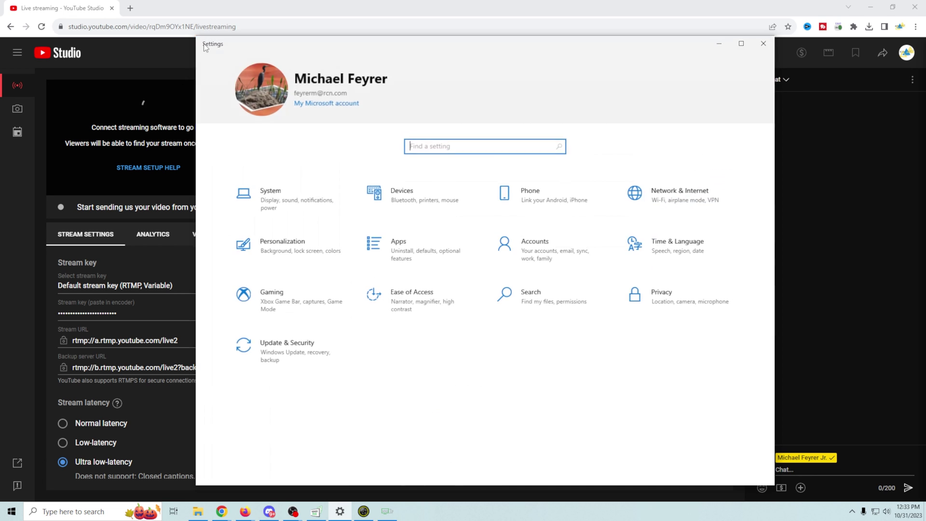
pyautogui.click(286, 204)
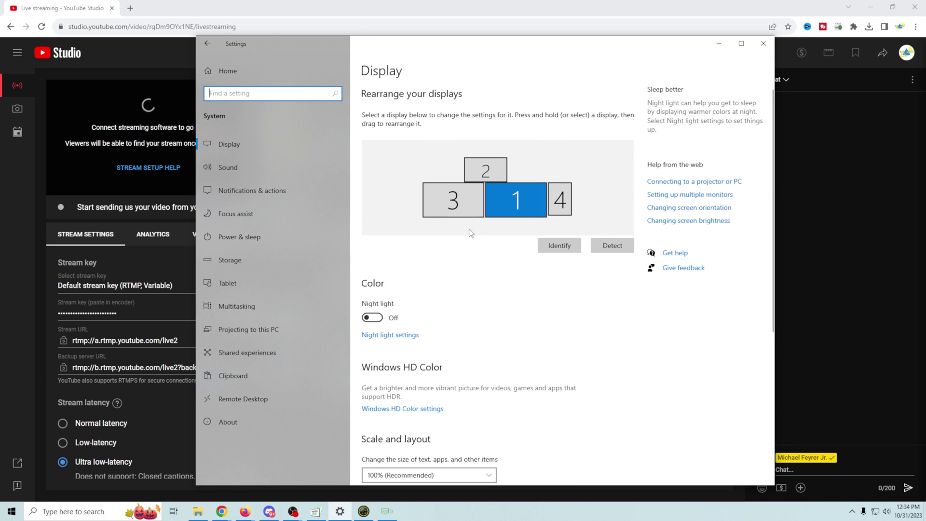
pyautogui.click(559, 206)
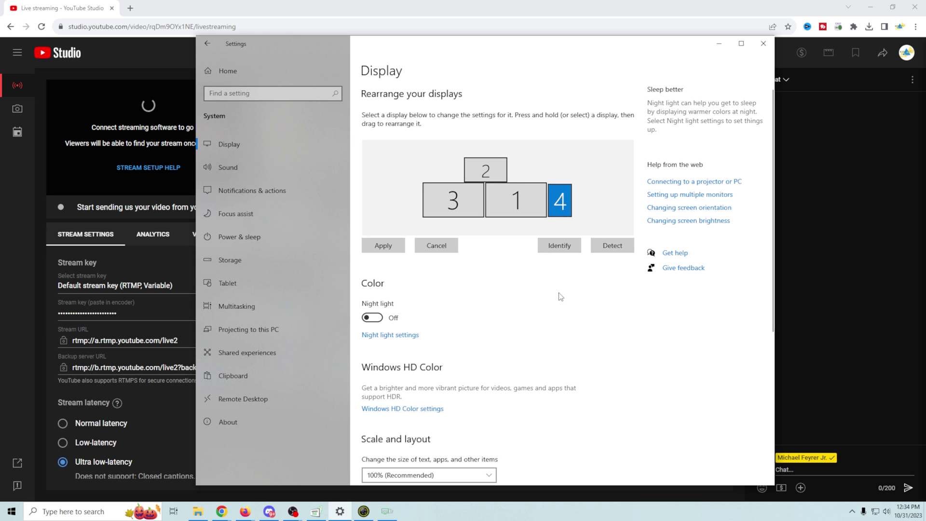
# Step: Keep the tablet's resolution at 768 × 1024 portrait and close Settings
pyautogui.scroll(-4, 611, 347)
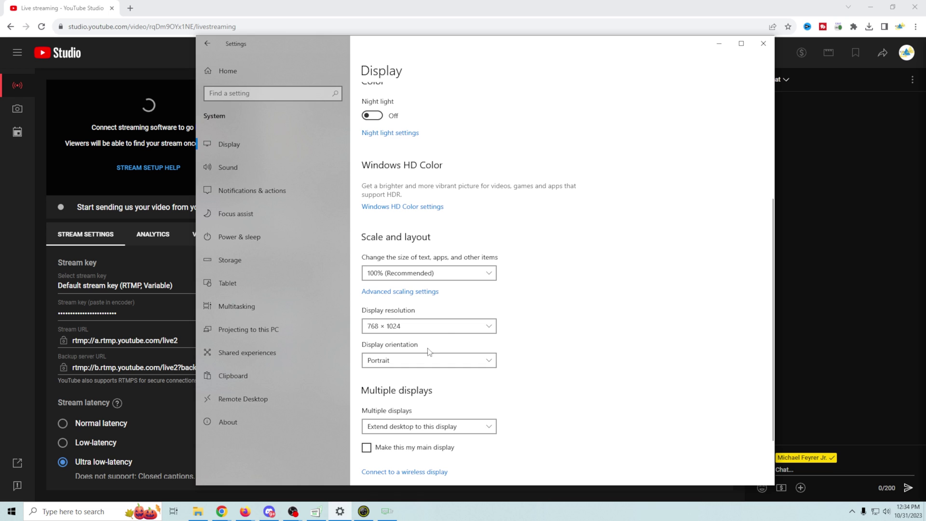
pyautogui.click(429, 326)
pyautogui.click(584, 292)
pyautogui.scroll(1, 565, 350)
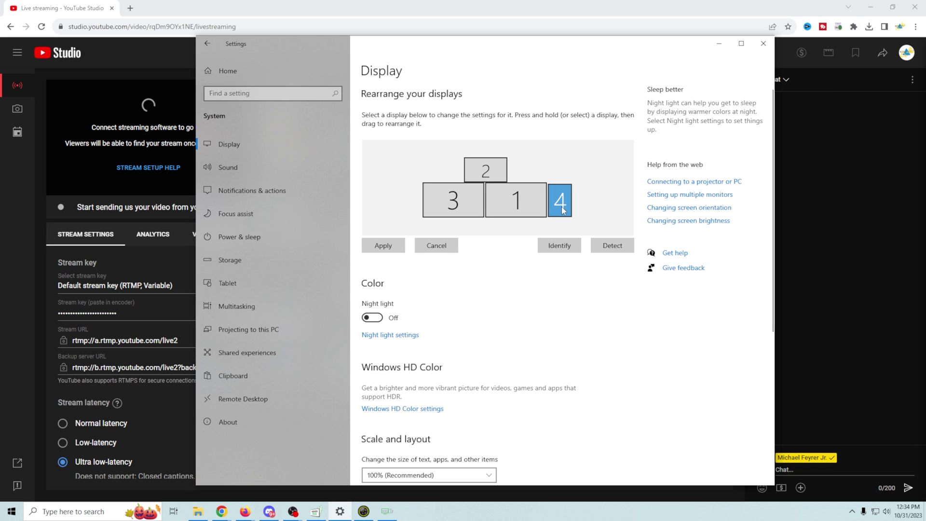
pyautogui.click(759, 50)
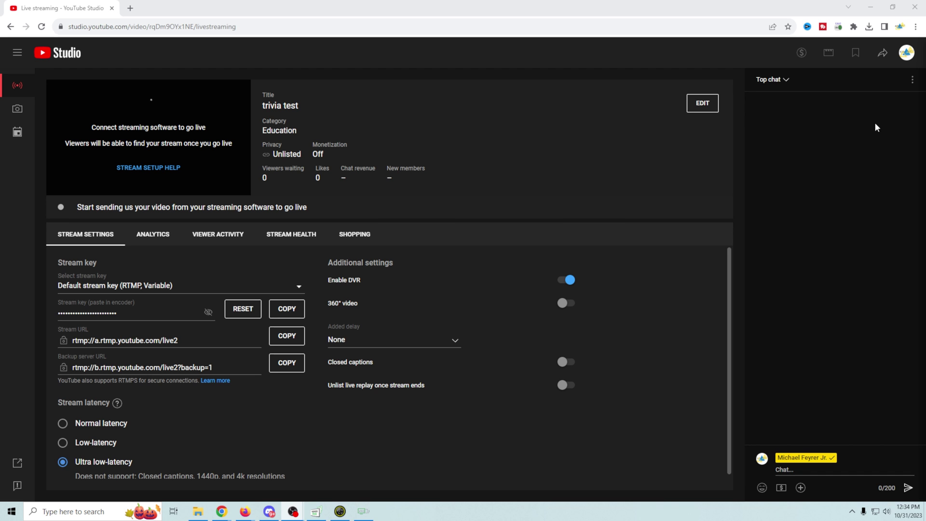
# Step: Pop out the YouTube live chat, maximize it on the tablet display, and minimize Chrome
pyautogui.click(911, 81)
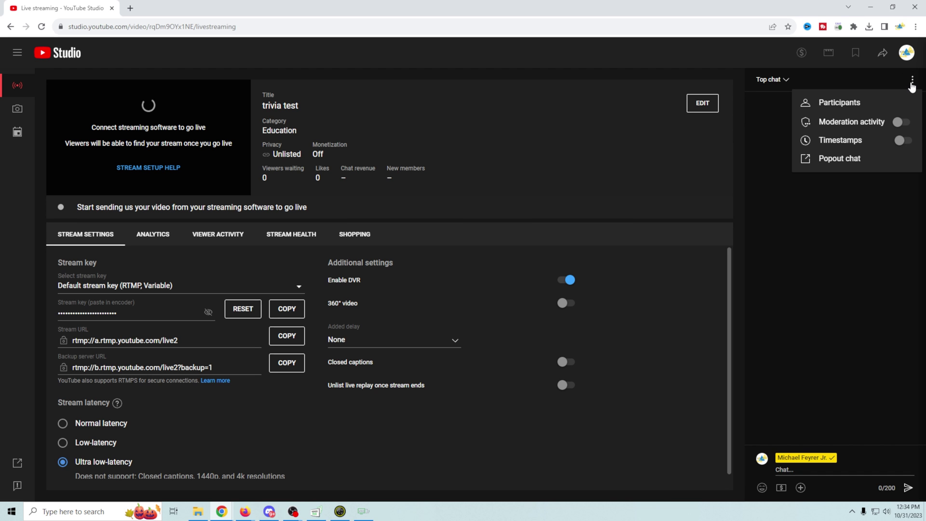
pyautogui.click(840, 159)
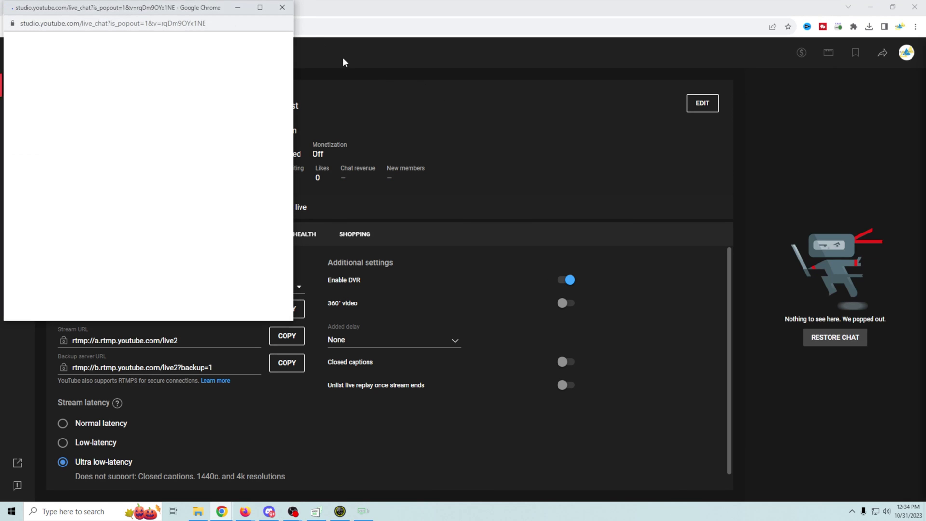
pyautogui.moveTo(208, 10); pyautogui.dragTo(916, 125)
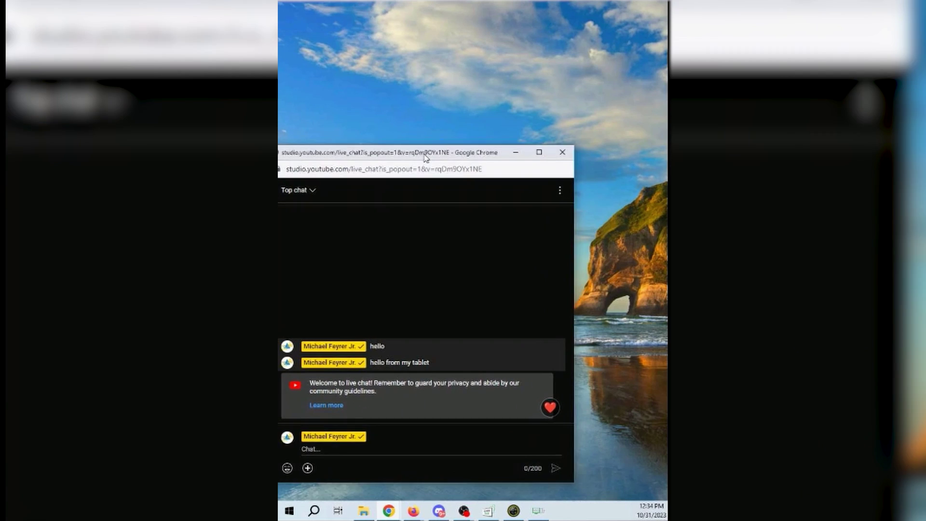
pyautogui.moveTo(425, 156); pyautogui.dragTo(463, 138)
pyautogui.doubleClick(464, 138)
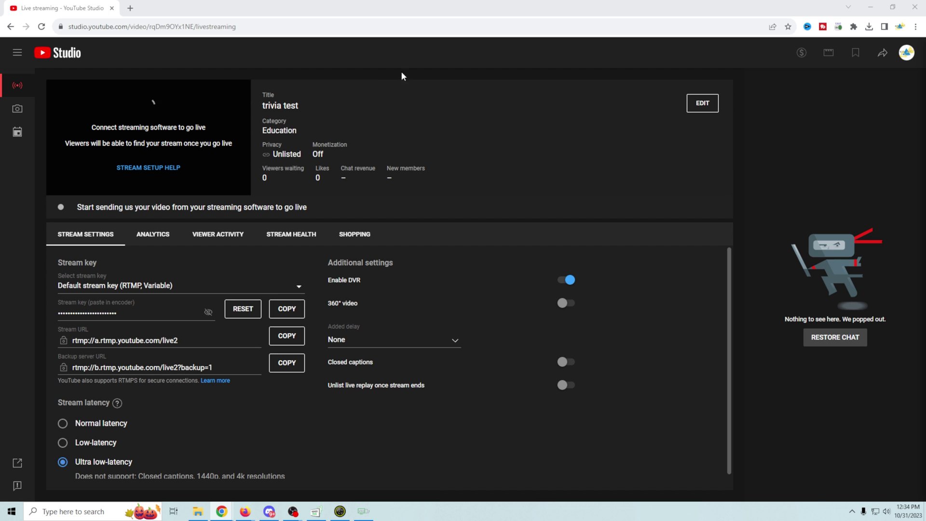
pyautogui.click(869, 9)
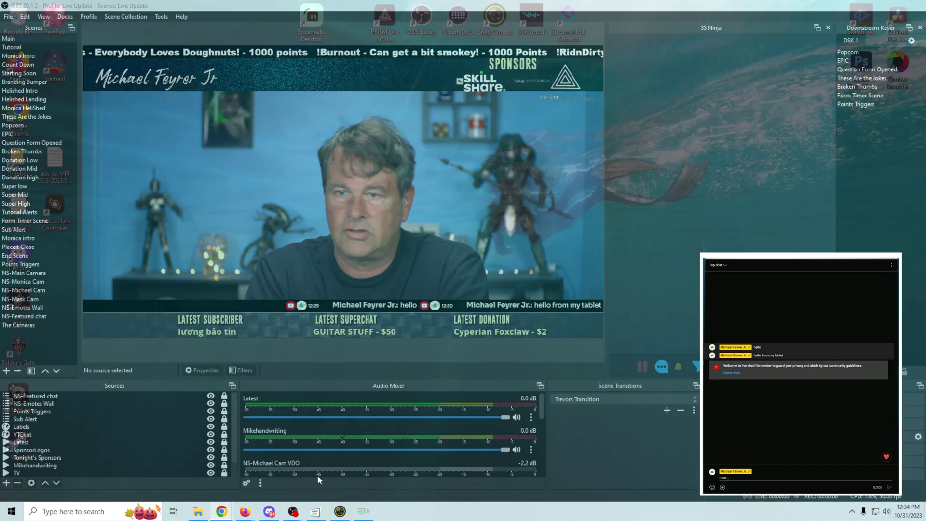
# Step: Feature the 'hi from the tablet' message on stream, then clear the featured overlay
pyautogui.click(317, 475)
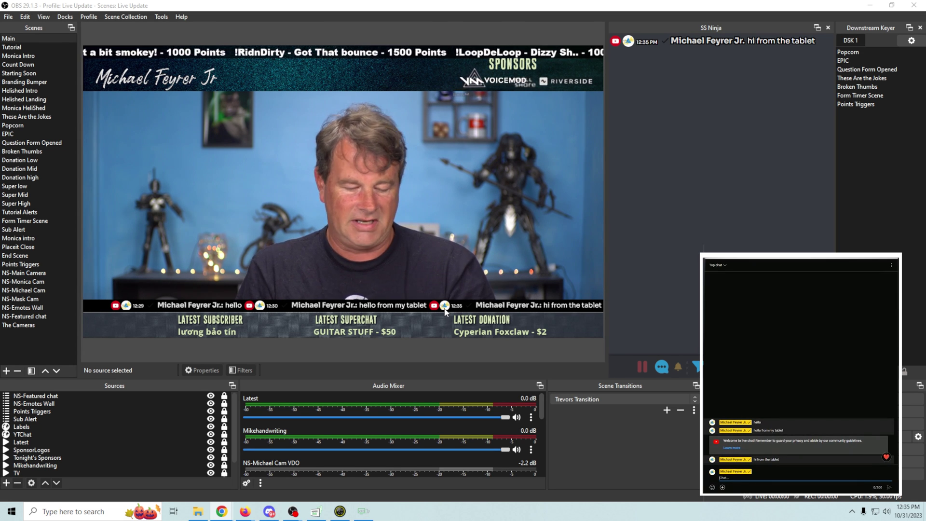
pyautogui.click(680, 44)
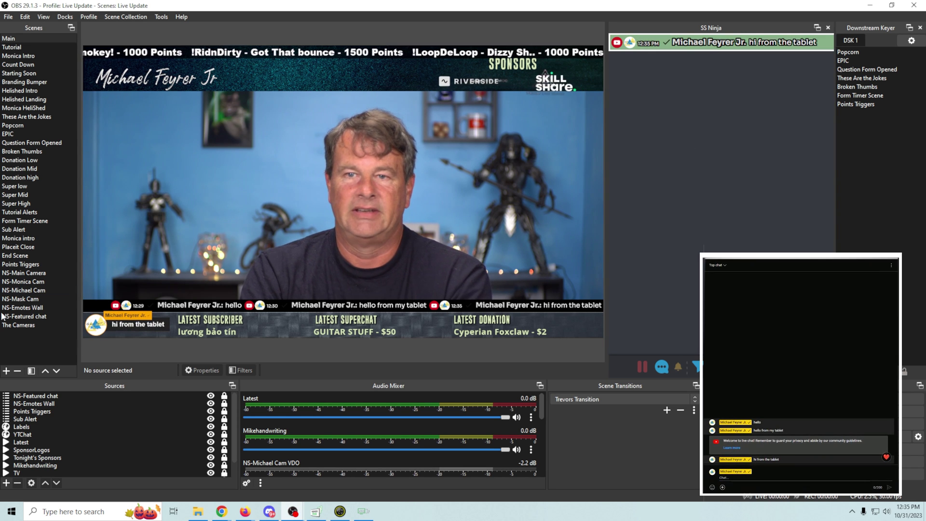
pyautogui.click(809, 44)
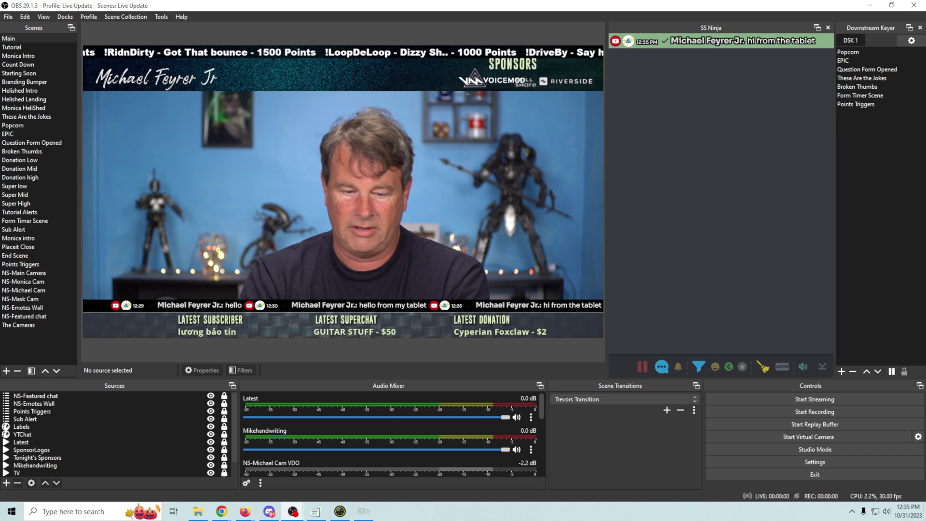
# Step: Undock the SS Ninja panel into a floating window and stretch it taller and wider
pyautogui.moveTo(925, 63); pyautogui.dragTo(413, 73)
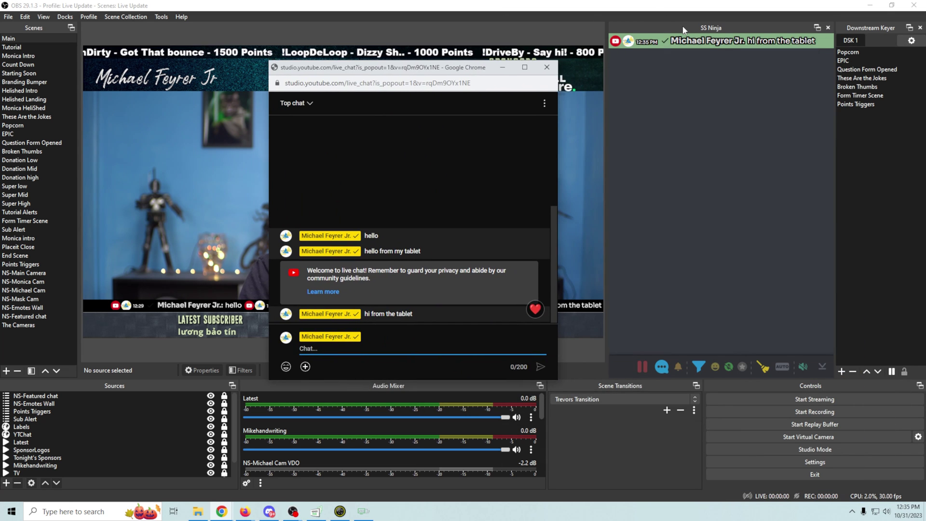
pyautogui.moveTo(684, 30); pyautogui.dragTo(434, 17)
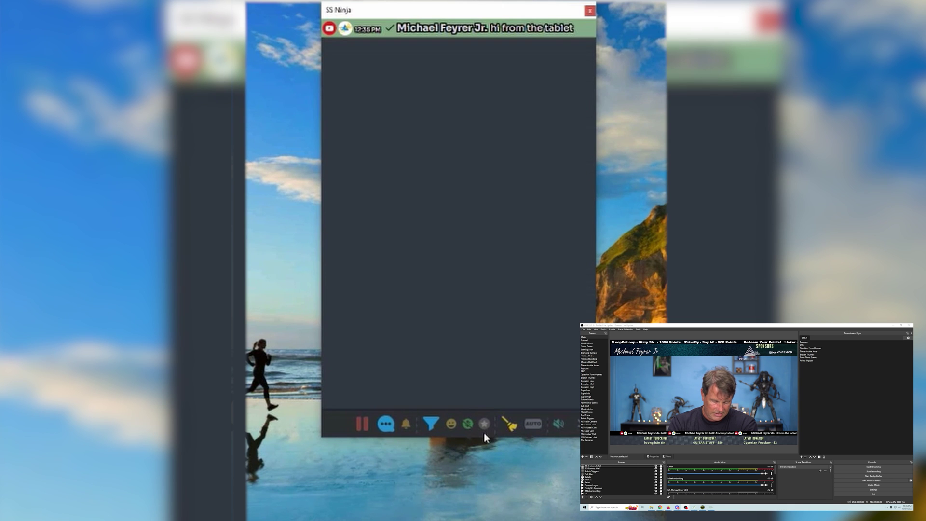
pyautogui.moveTo(484, 437); pyautogui.dragTo(484, 520)
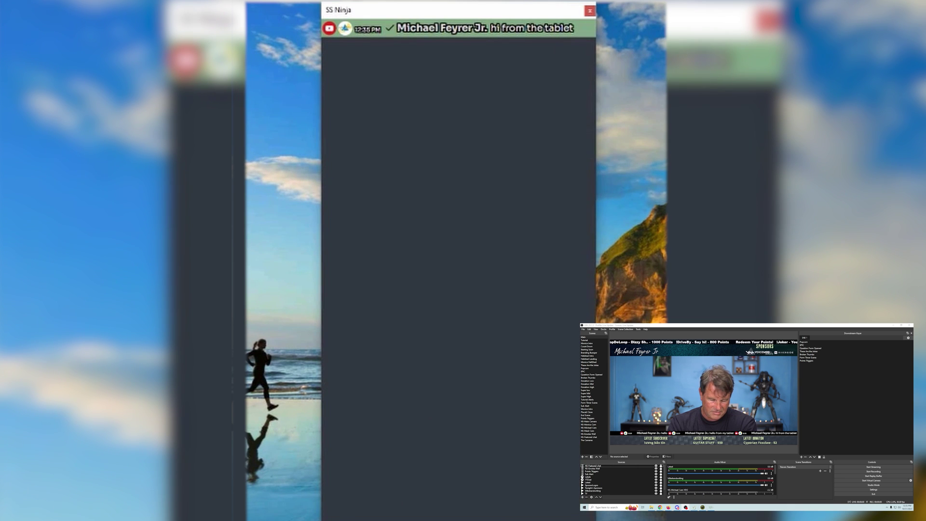
pyautogui.moveTo(321, 284); pyautogui.dragTo(245, 284)
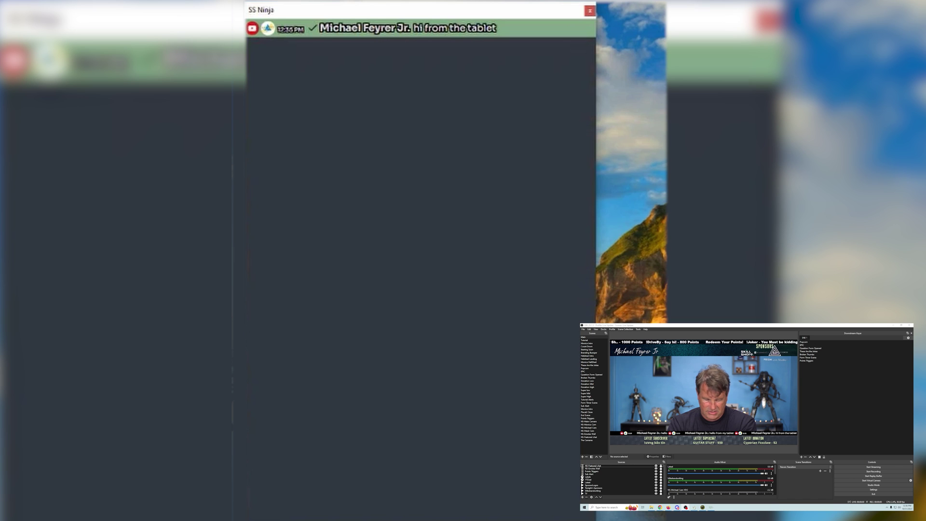
pyautogui.moveTo(596, 284); pyautogui.dragTo(665, 284)
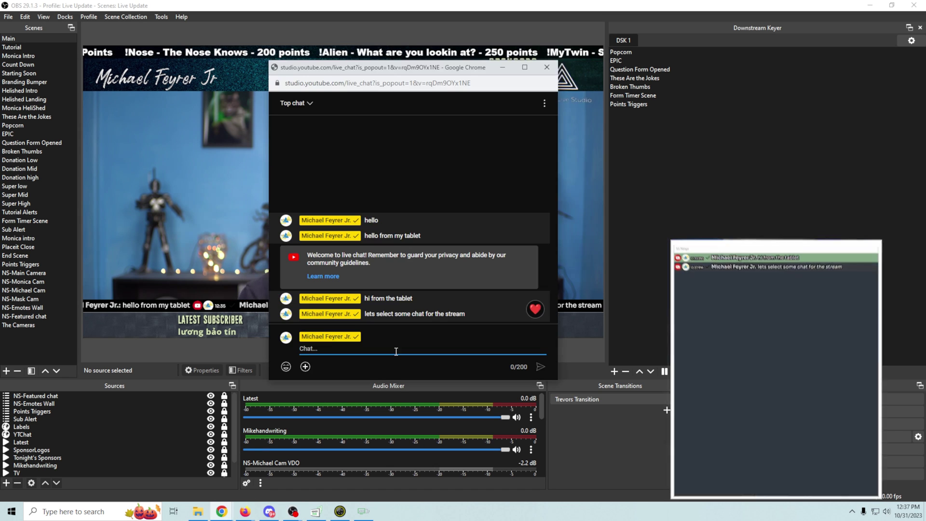
# Step: Raise the YouTube chat popout, move it to the right, and close it with Ctrl+W
pyautogui.click(223, 512)
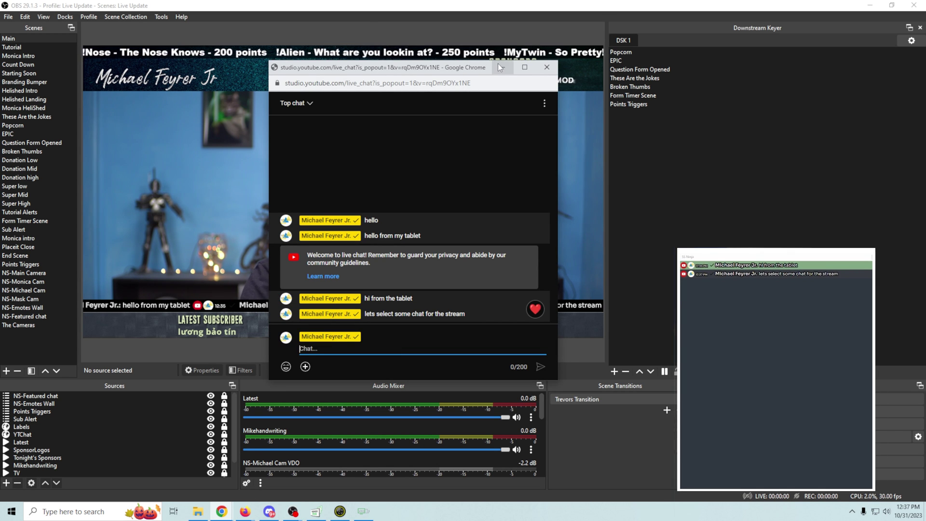
pyautogui.moveTo(466, 68); pyautogui.dragTo(858, 104)
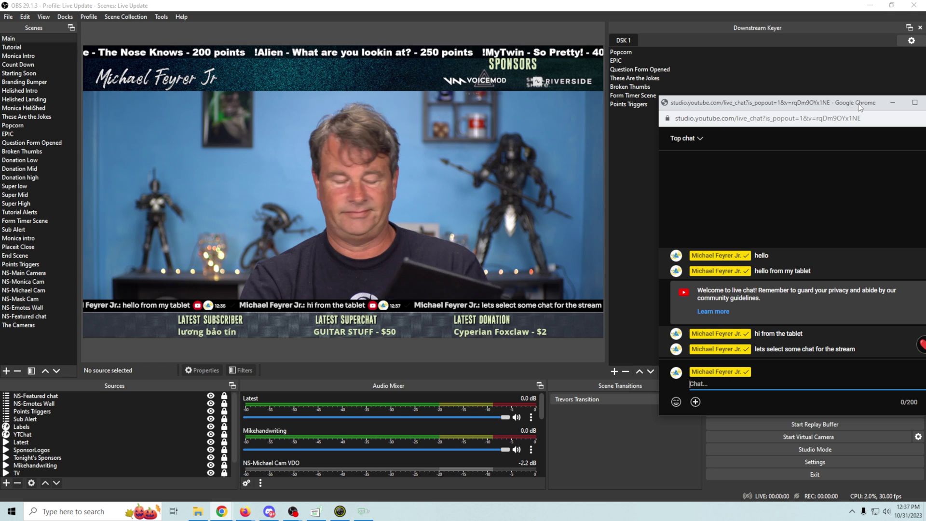
pyautogui.hotkey('ctrl', 'w')
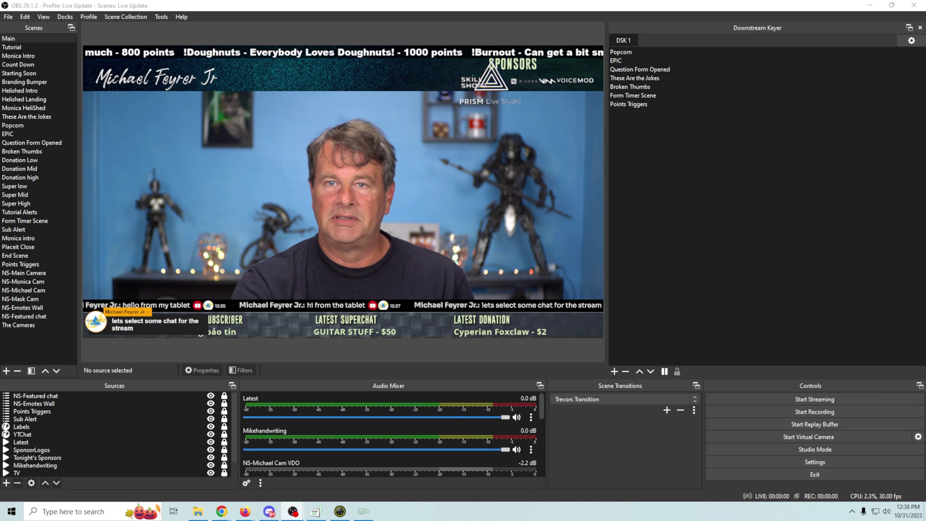
# Step: Float the Scenes dock onto the tablet screen and switch to the Helished Intro scene
pyautogui.moveTo(37, 30); pyautogui.dragTo(925, 82)
pyautogui.moveTo(717, 272); pyautogui.dragTo(738, 290)
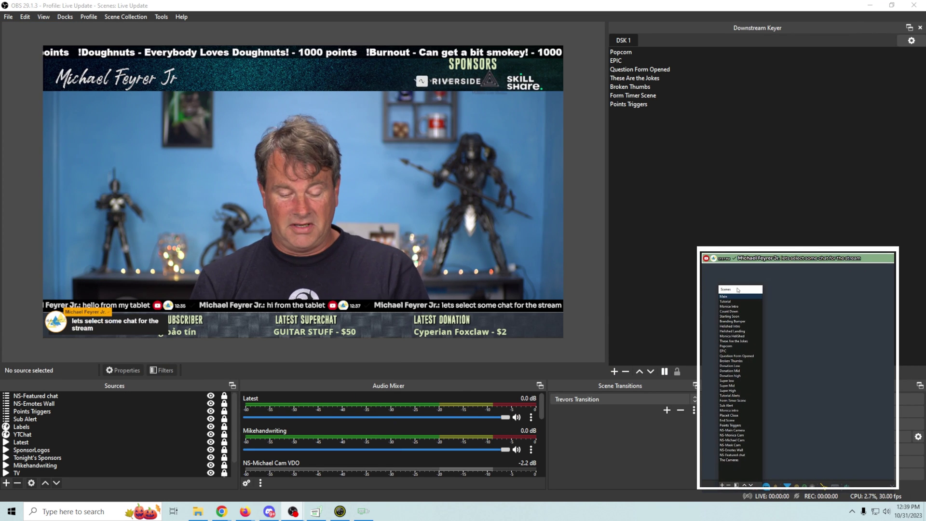
pyautogui.click(729, 326)
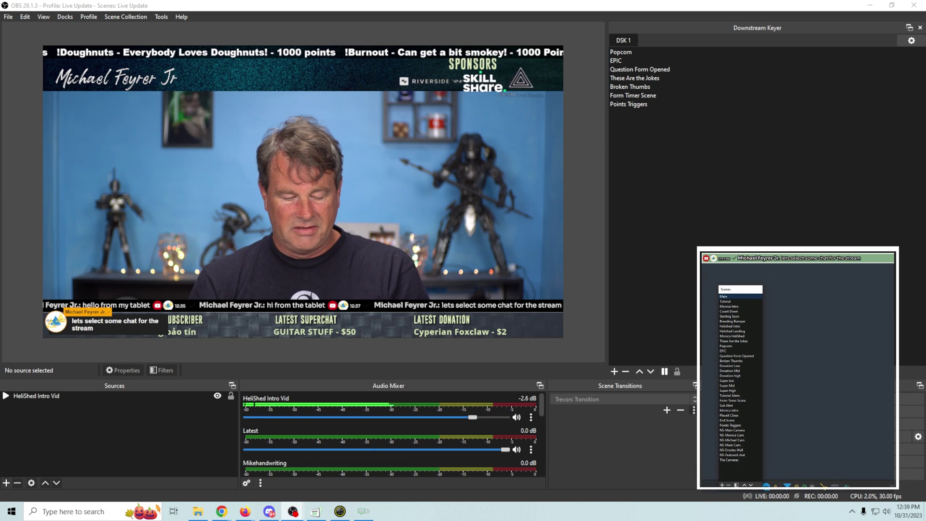